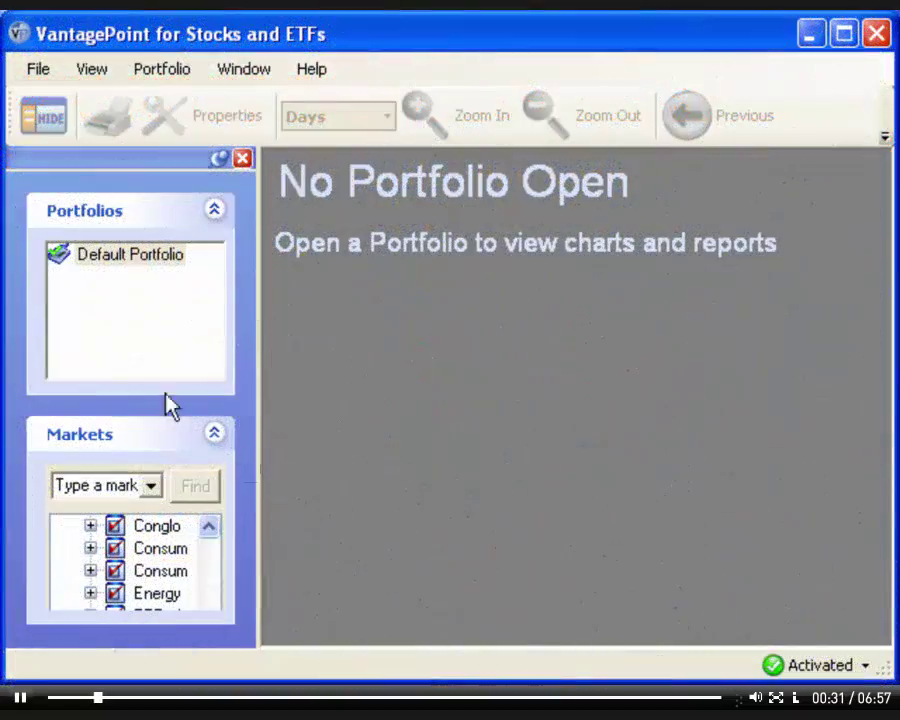
Open the Default Portfolio and launch its IntelliScan® scan from the portfolio's right-click menu
left_click(115, 263)
double_click(116, 264)
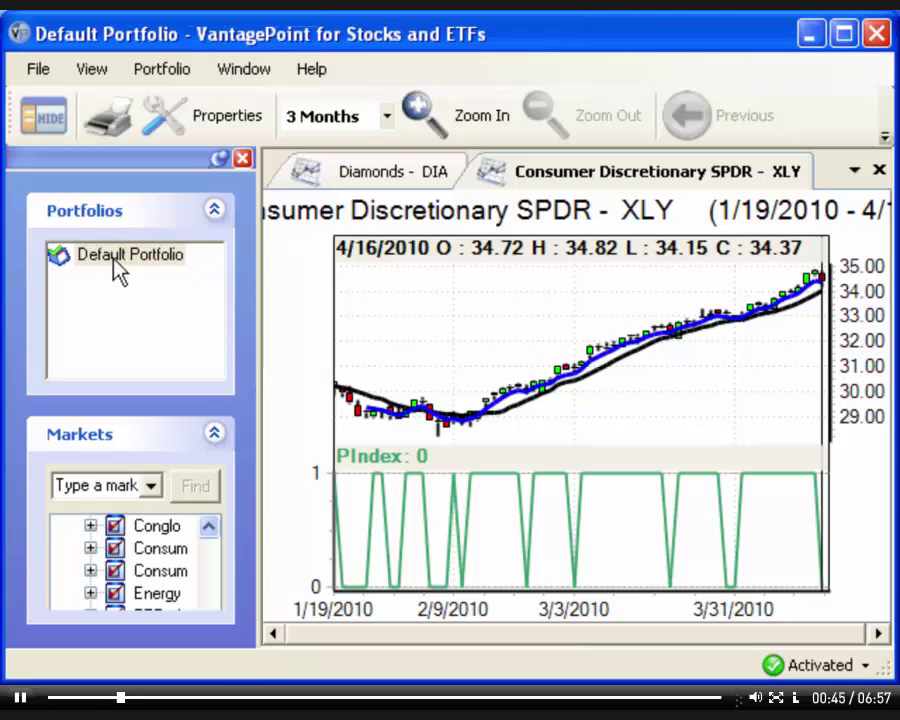
left_click(166, 80)
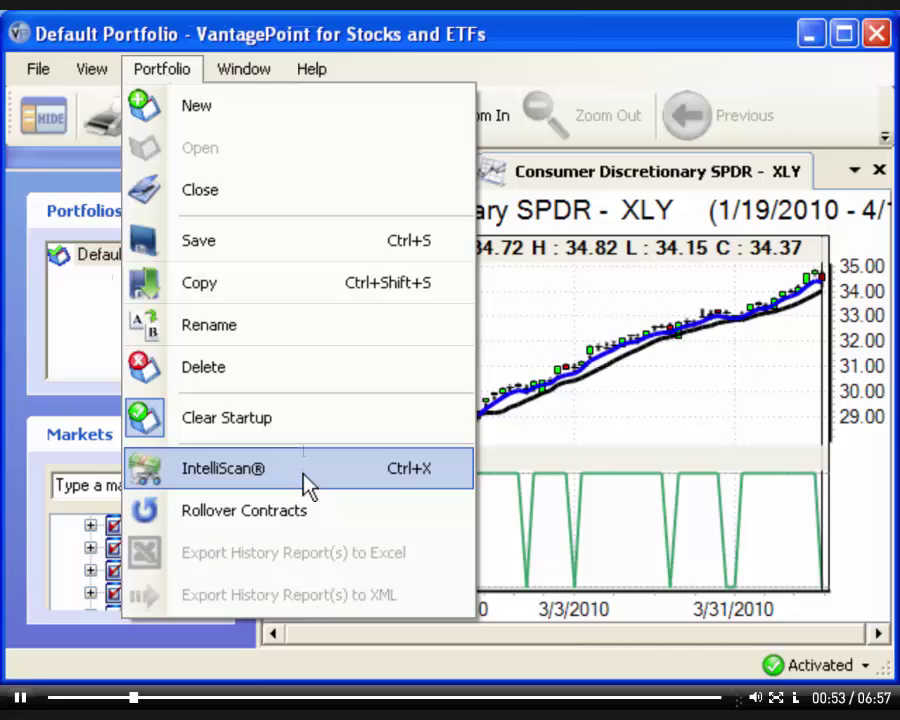
left_click(100, 379)
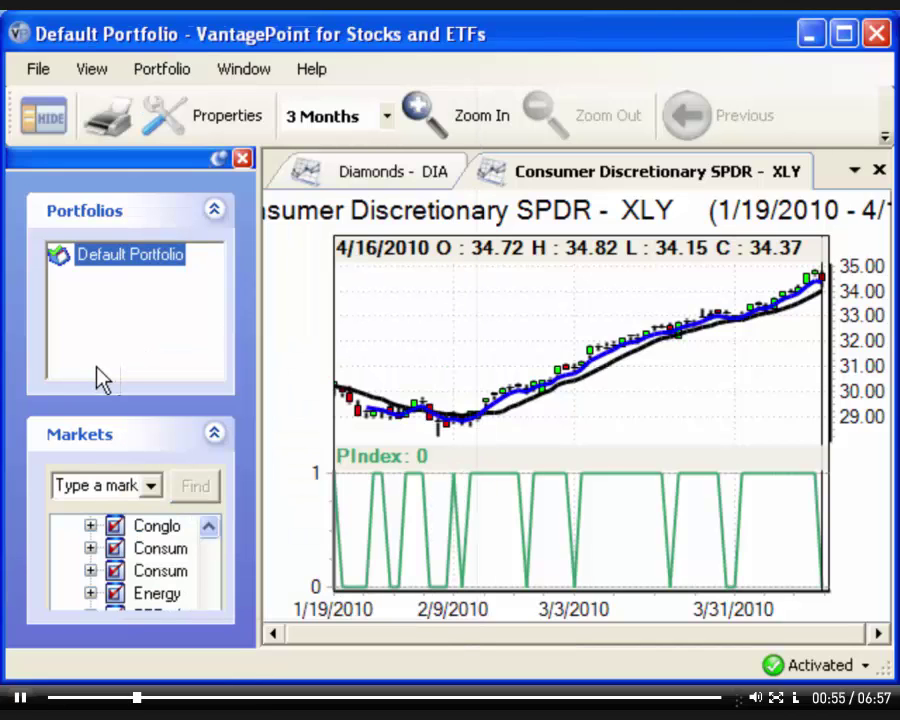
right_click(87, 270)
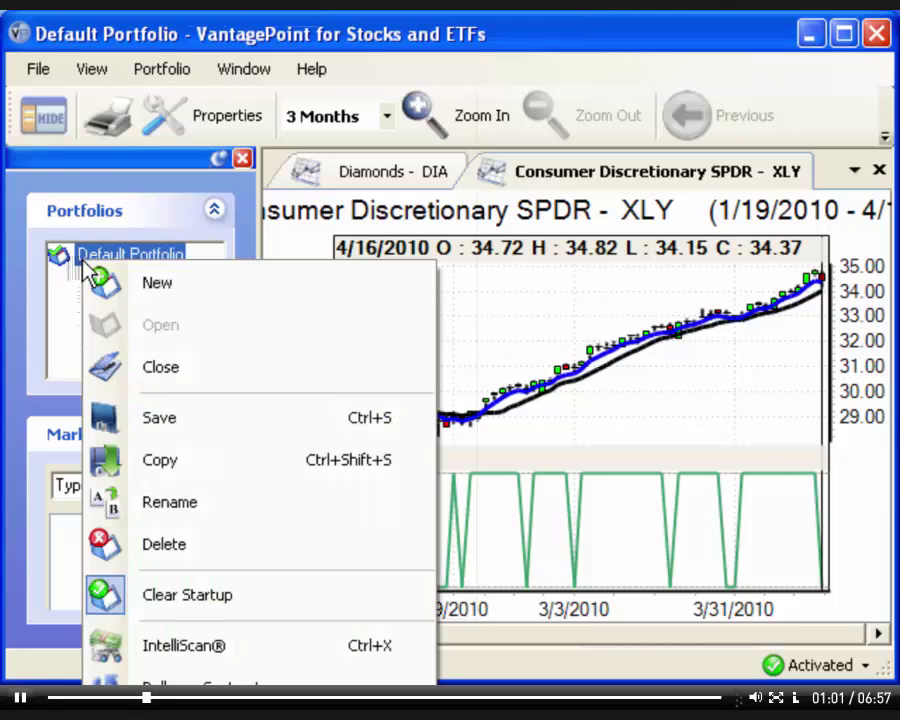
left_click(252, 648)
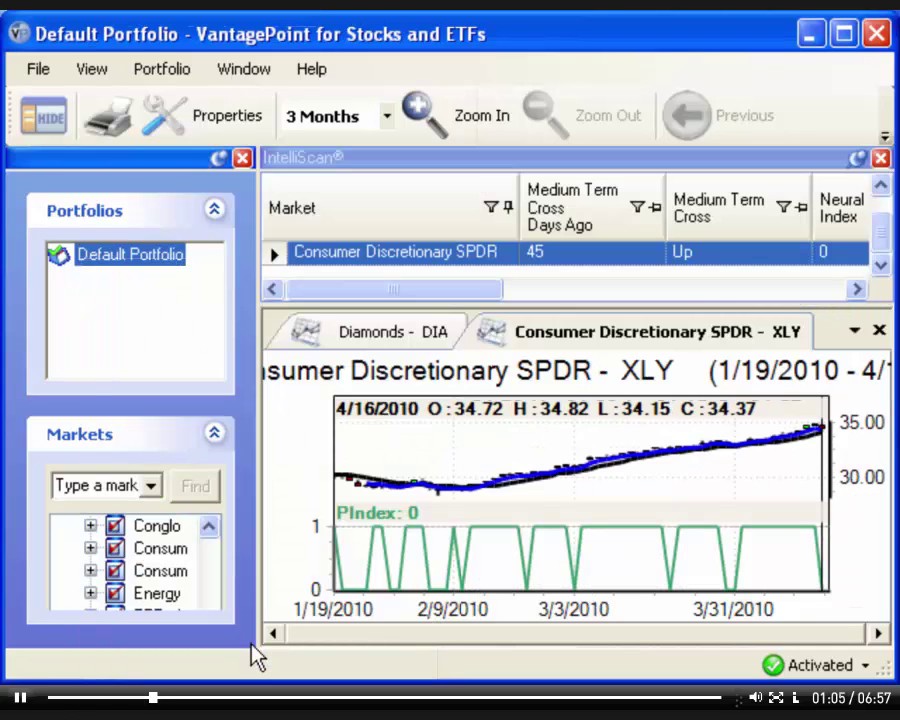
Hide the lists and browse the DJ Wilshire REIT and iShares S&P 500 Value IDX charts, then iShares S&P SmallCap 600 IDX
left_click(43, 115)
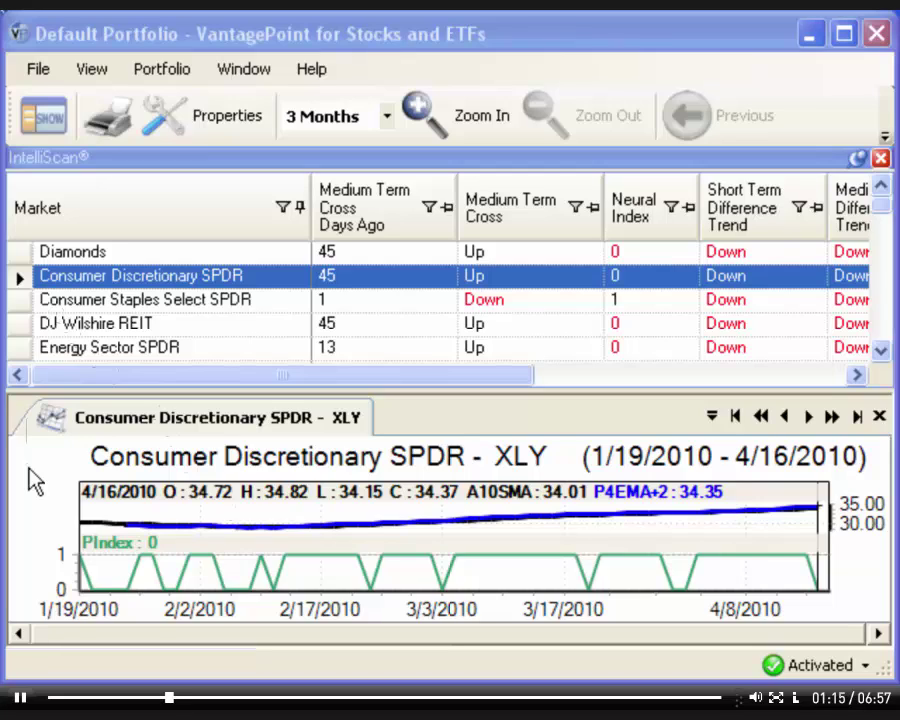
left_click(50, 324)
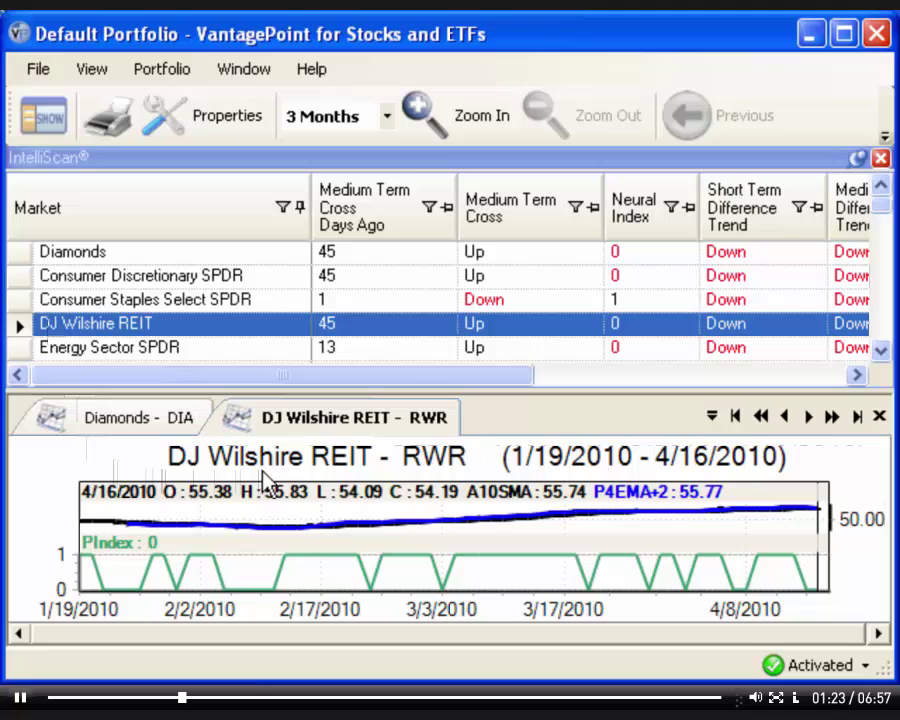
left_click(711, 416)
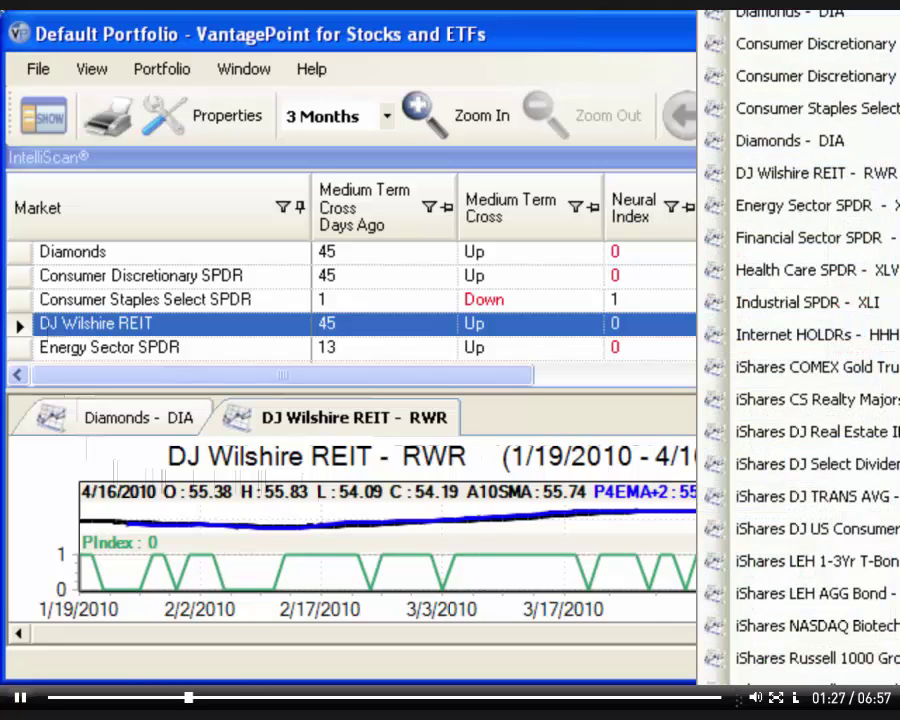
left_click(130, 347)
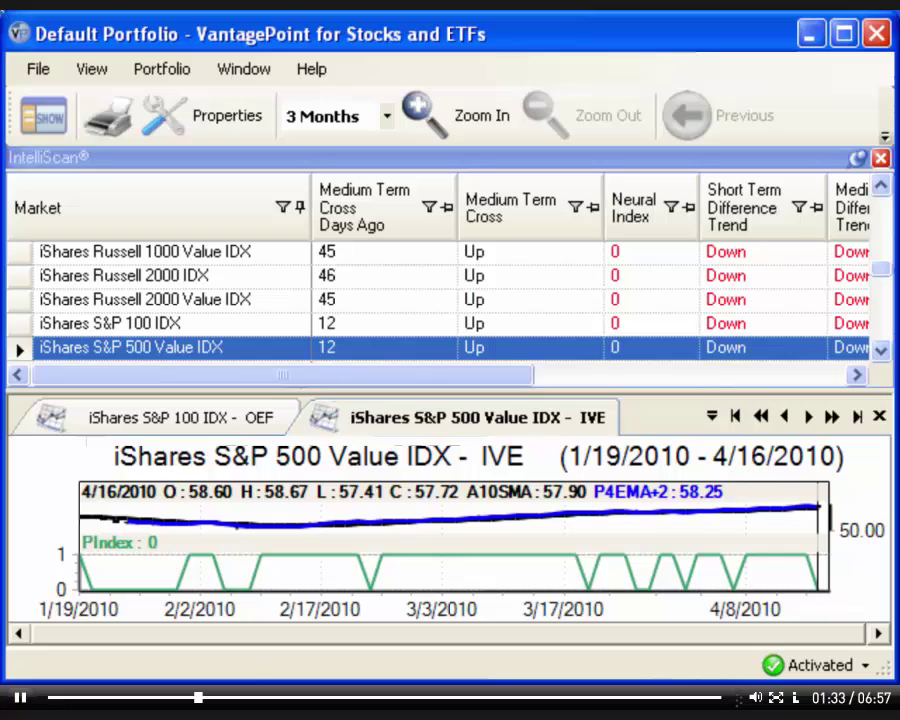
key("Down")
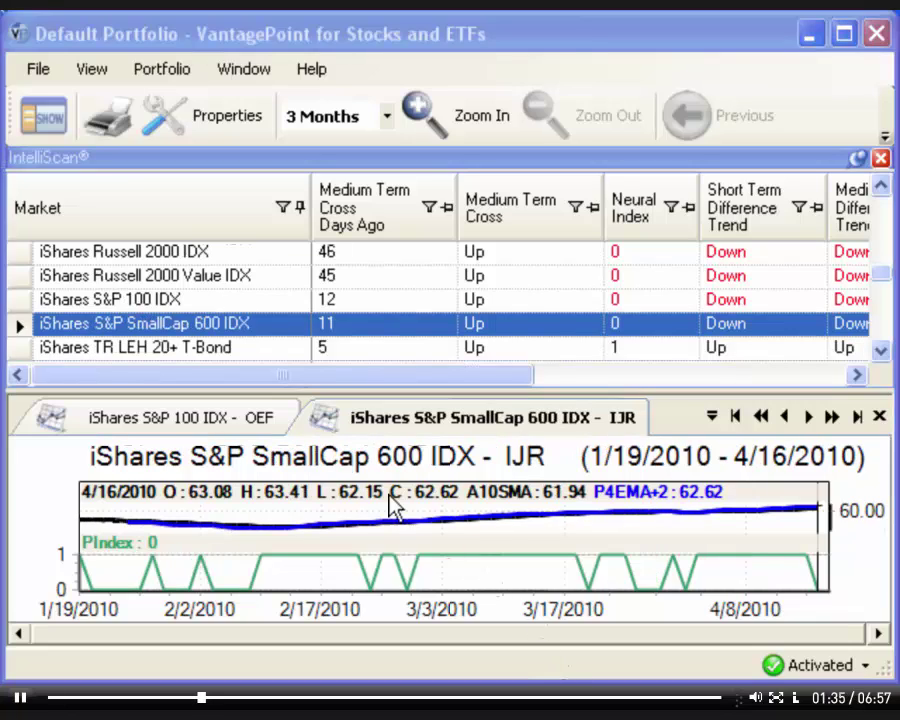
Close the iShares S&P SmallCap 600 IDX (IJR) chart tab to reveal the TLT chart
right_click(360, 428)
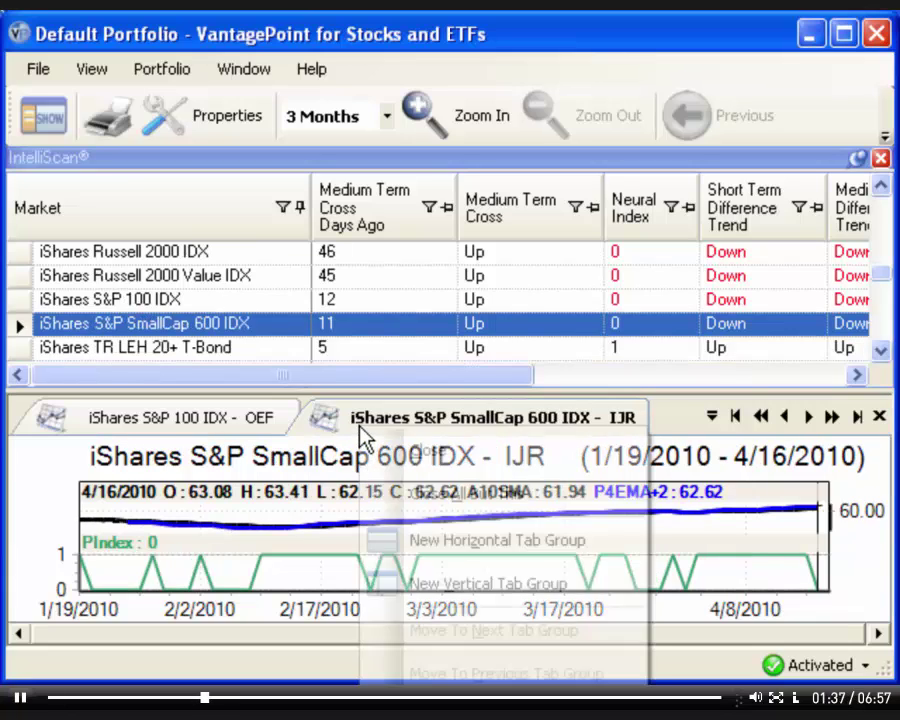
left_click(403, 457)
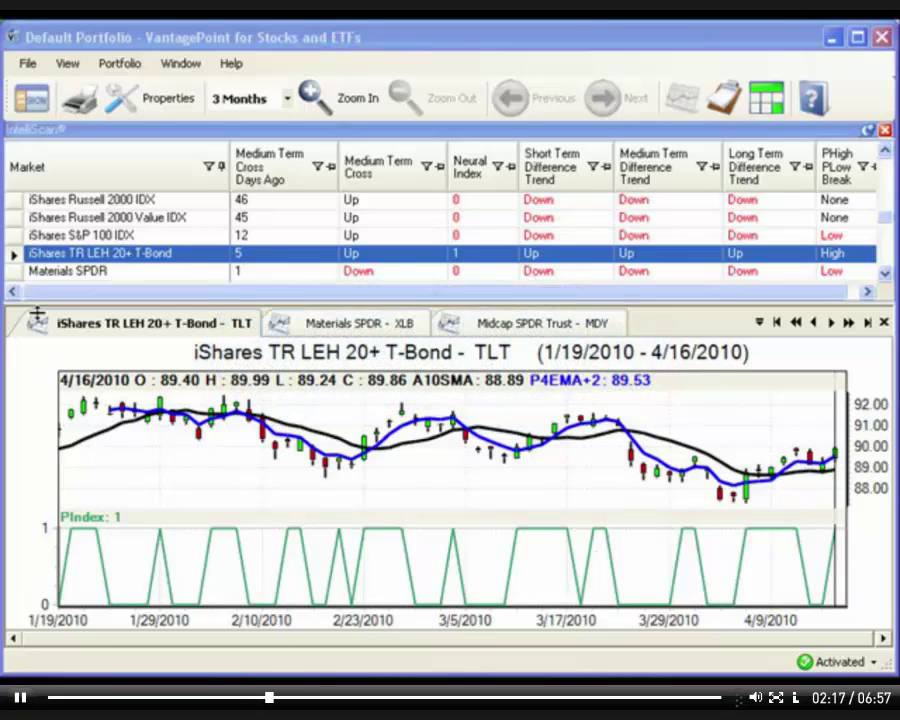
Open IntelliScan Properties and look through the Basic, Indicators, Differences and Trends tabs, ending on Indicators
right_click(165, 237)
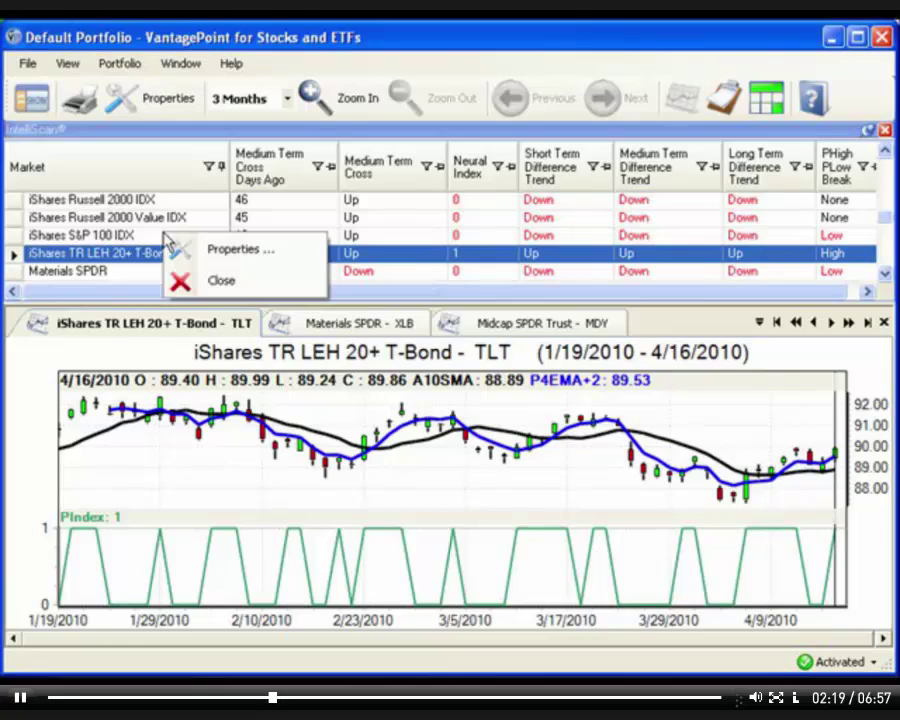
left_click(221, 256)
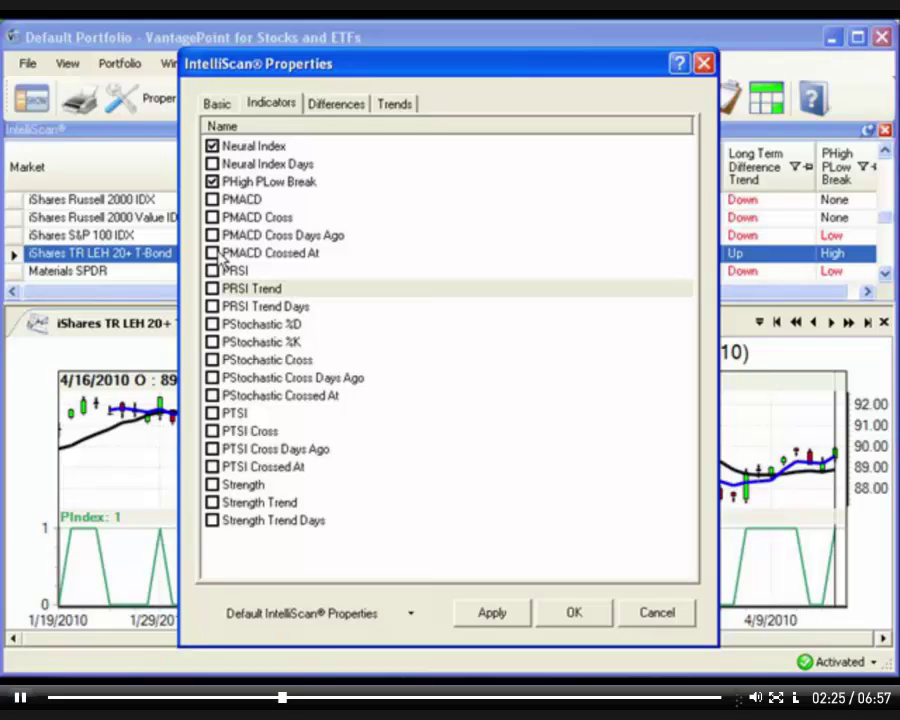
left_click(213, 104)
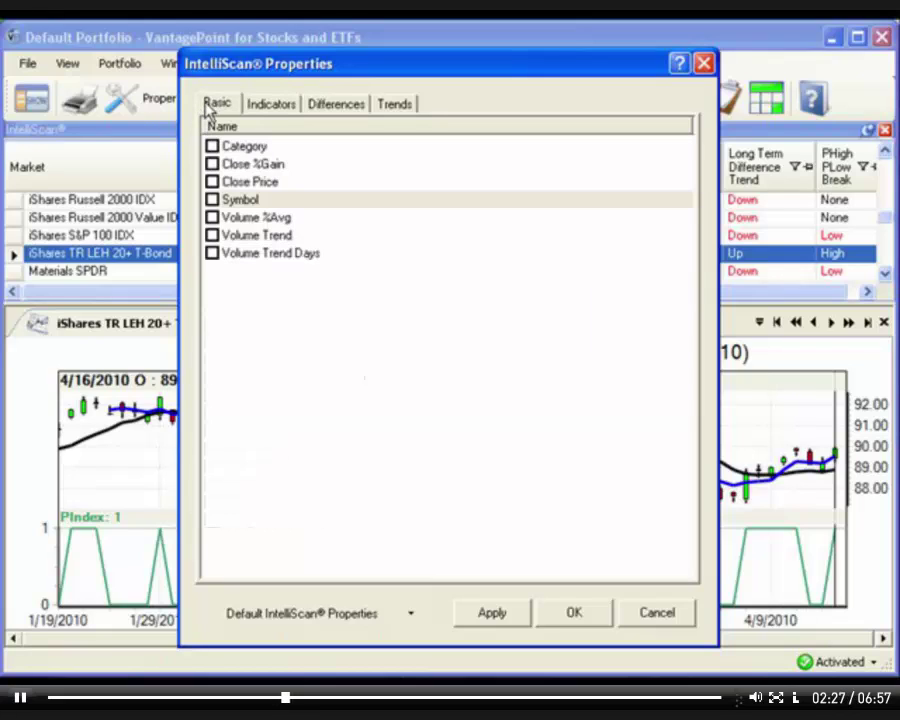
left_click(286, 108)
left_click(322, 108)
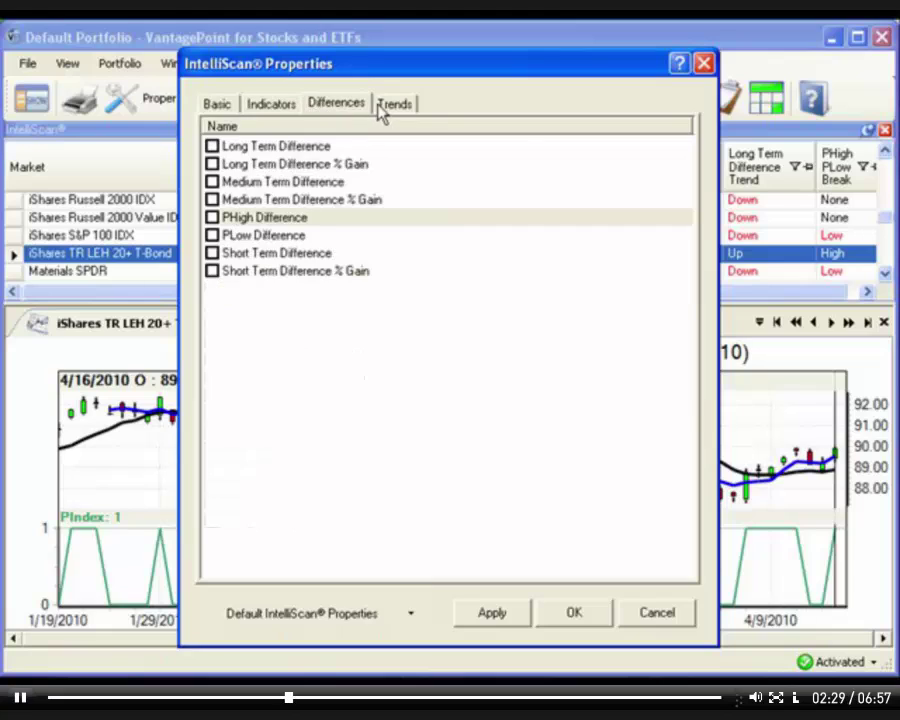
left_click(393, 106)
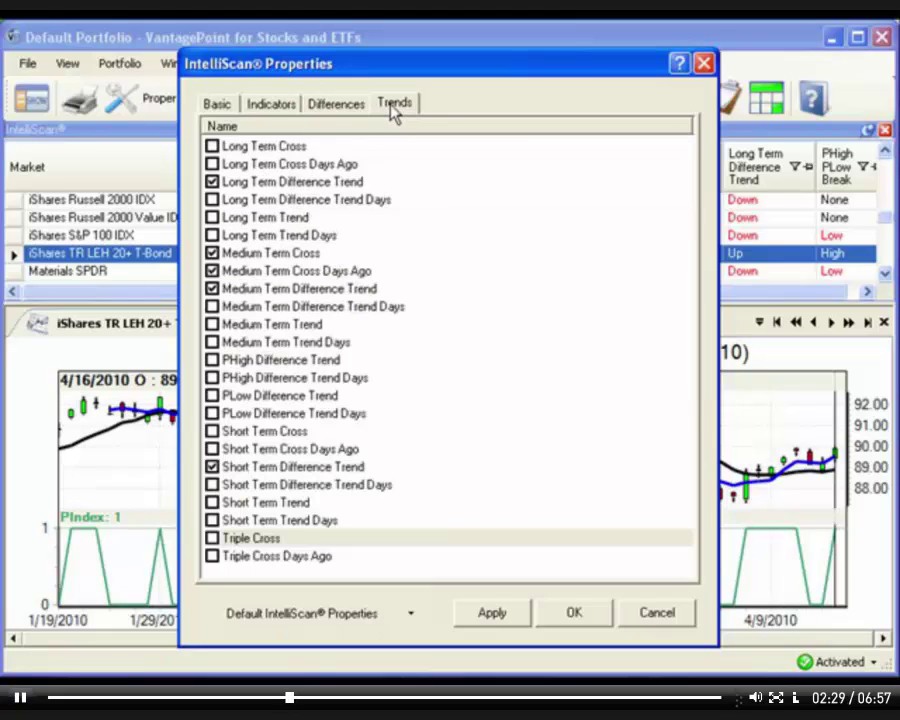
left_click(286, 112)
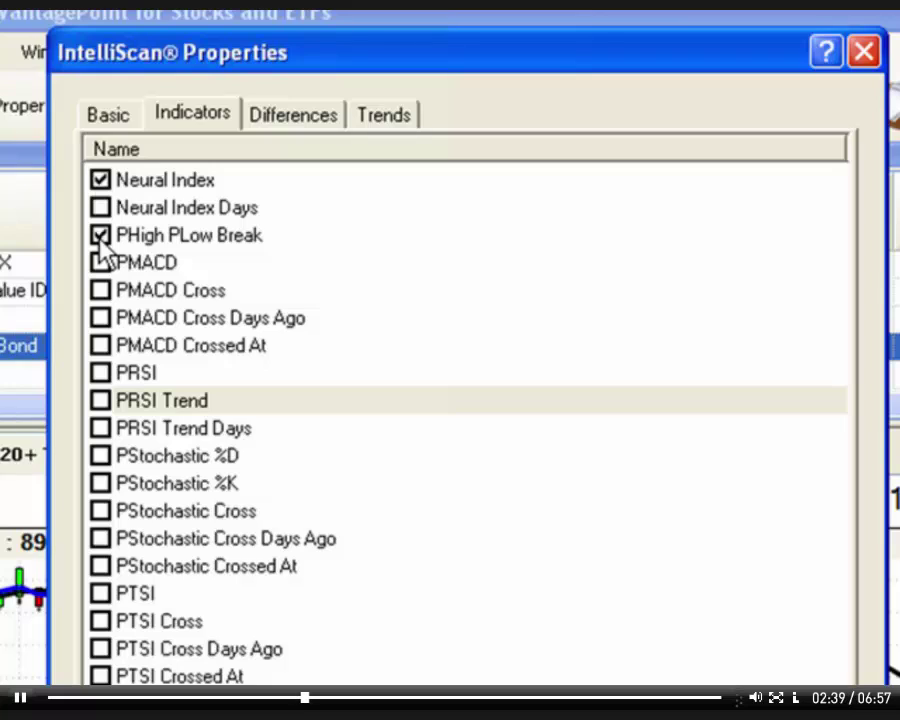
Uncheck Neural Index, enable PRSI Trend, PRSI Trend Days and PStochastic %D, %K and Cross, and apply
left_click(100, 180)
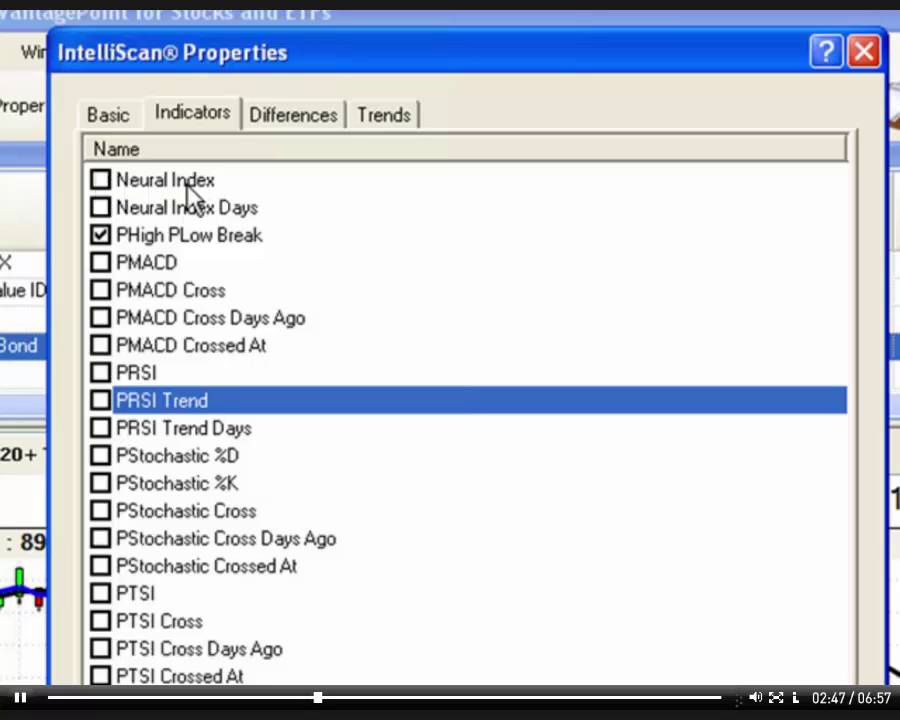
left_click(100, 400)
left_click(100, 428)
left_click(100, 455)
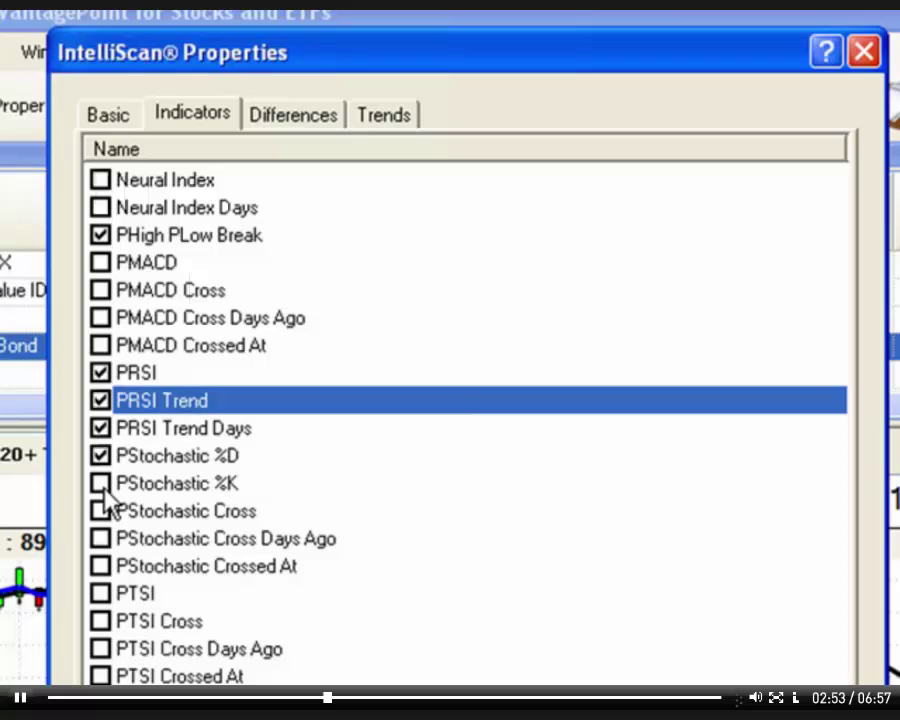
left_click(100, 483)
left_click(101, 511)
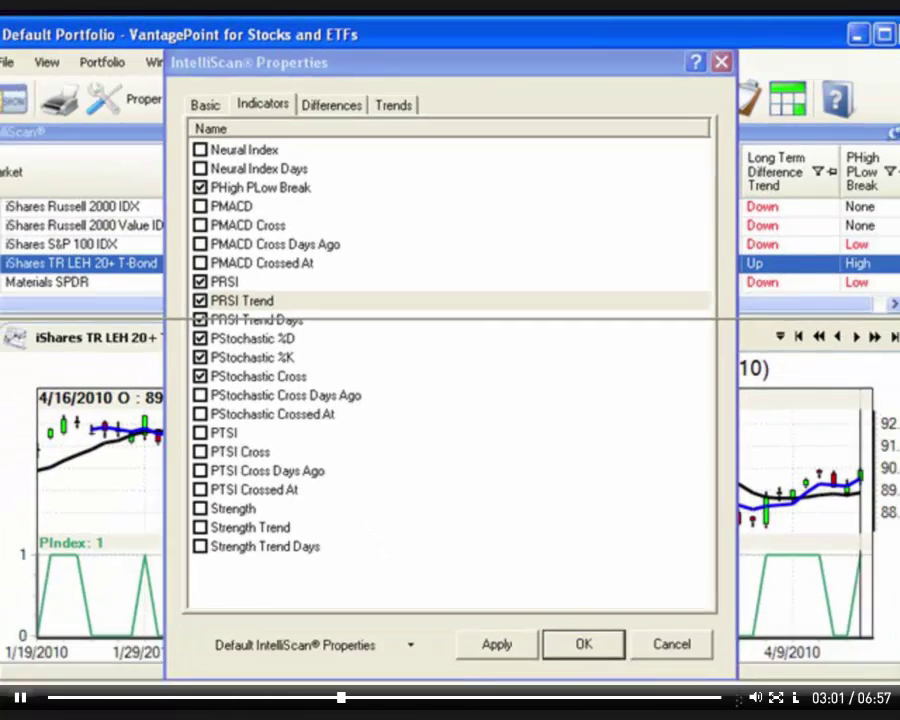
key("Return")
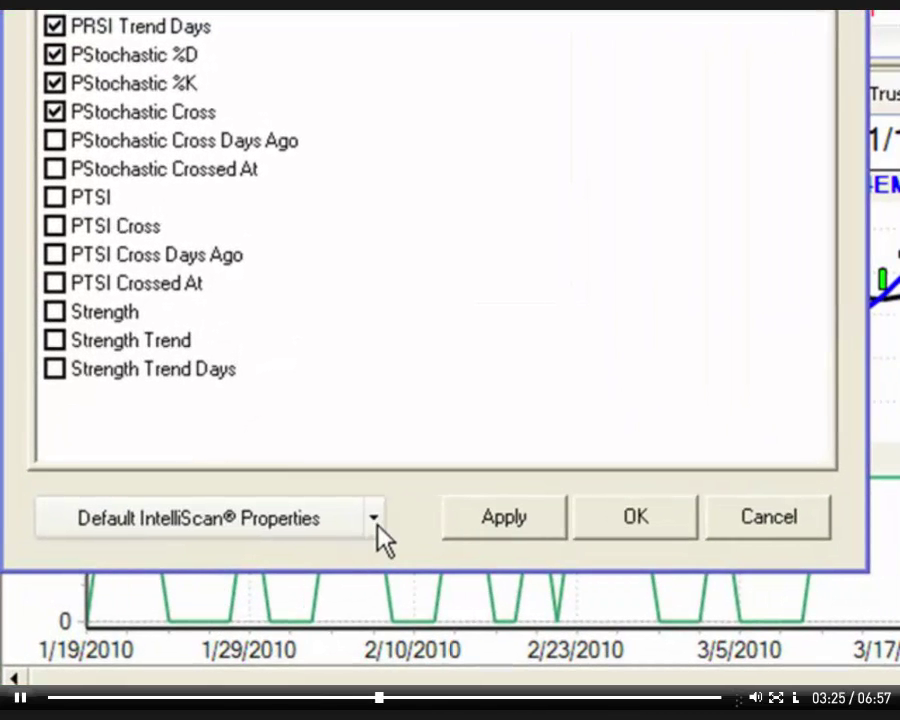
Save the indicator column choices as the IntelliScan default and confirm with OK
left_click(250, 554)
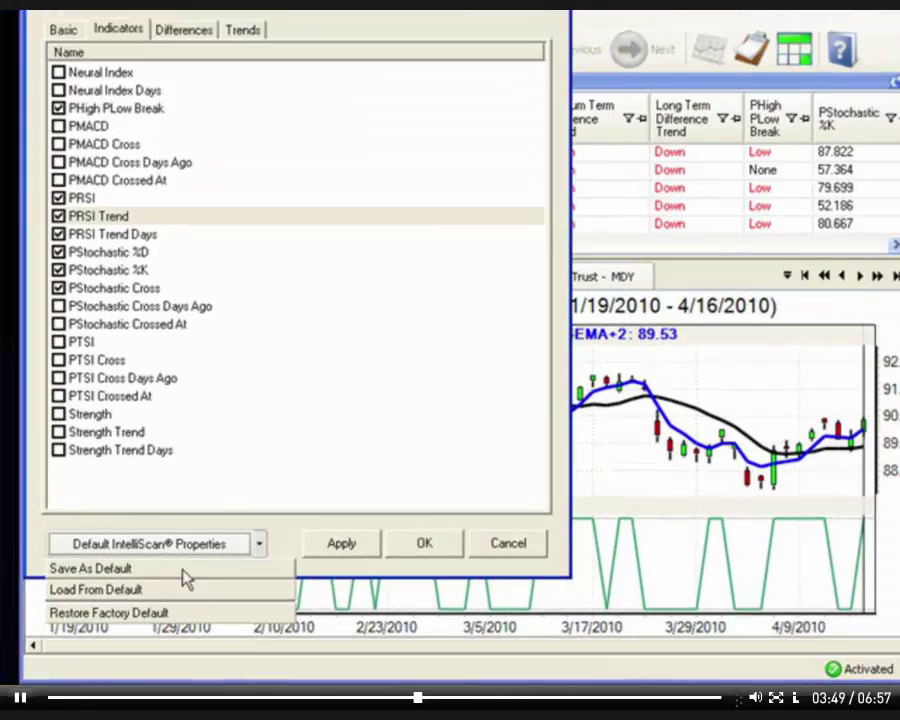
left_click(313, 438)
left_click(399, 551)
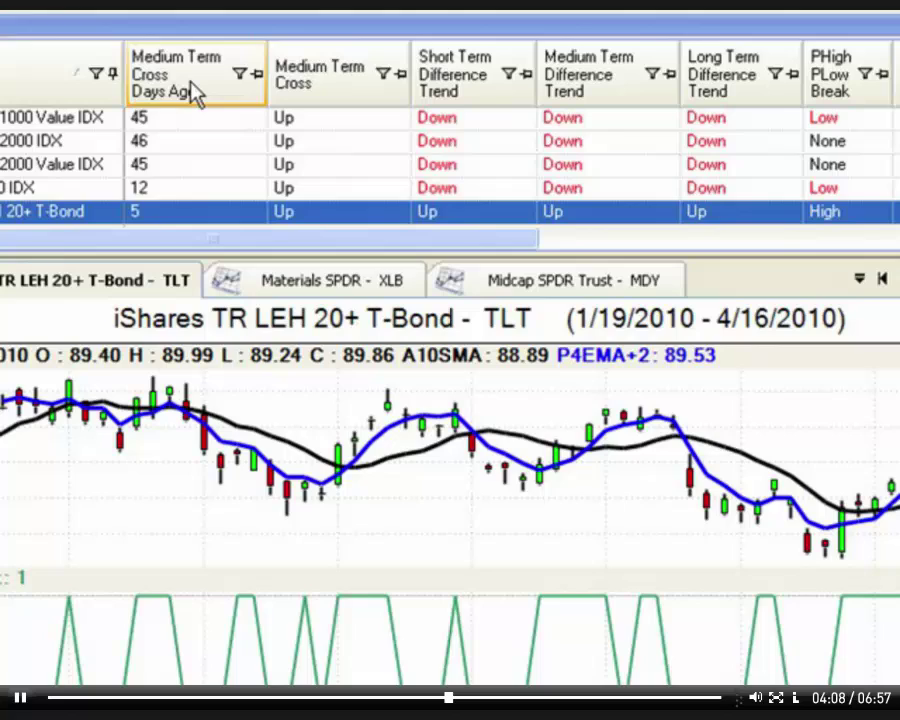
Sort the scan descending by Medium Term Cross Days Ago, putting PowerShares QQQ (47 days) first
left_click(195, 93)
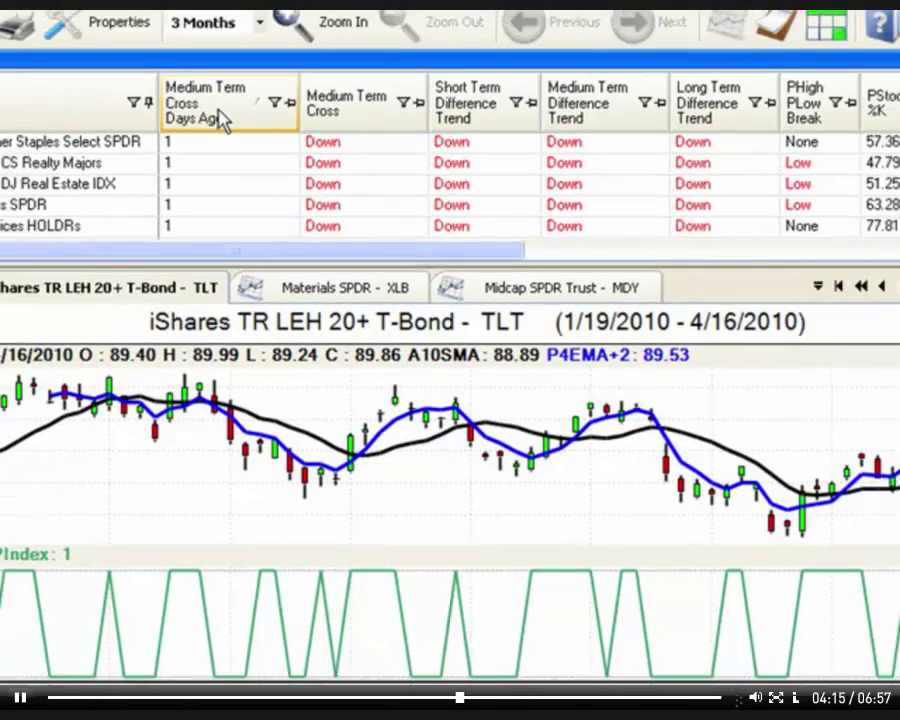
left_click(195, 93)
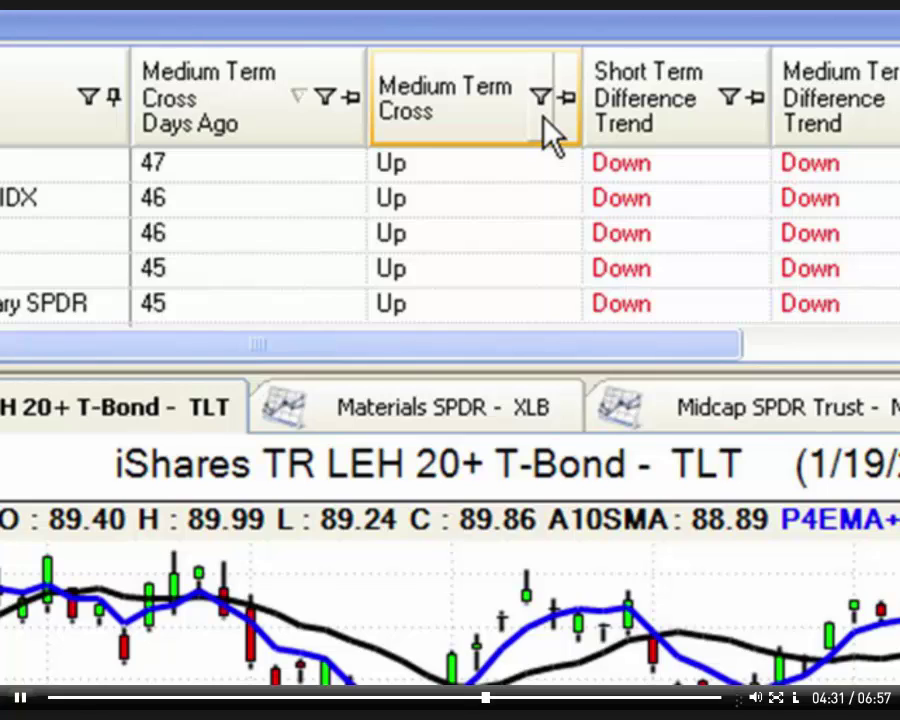
Filter the Medium Term Cross column to Up, leaving 30 of 41 markets shown
left_click(542, 118)
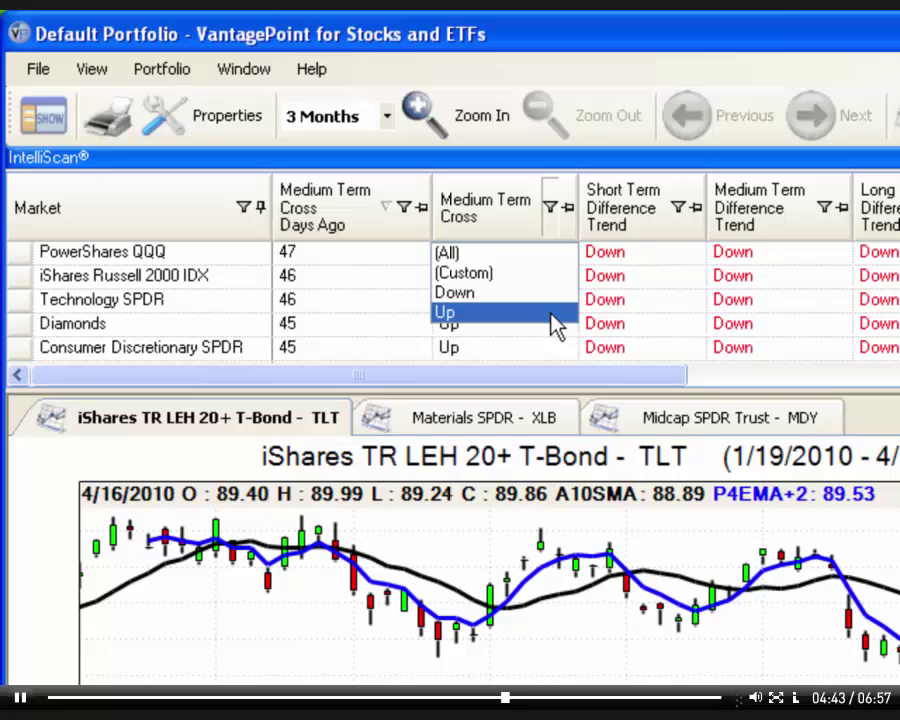
left_click(555, 324)
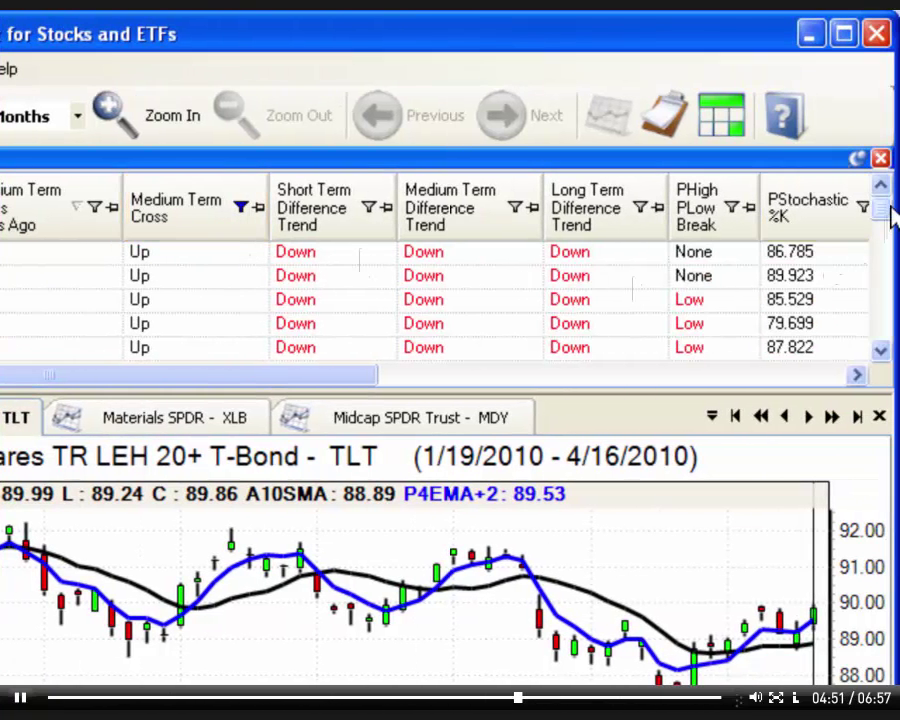
mouse_move(888, 209)
left_mouse_down()
mouse_move(888, 338)
mouse_move(888, 214)
left_mouse_up()
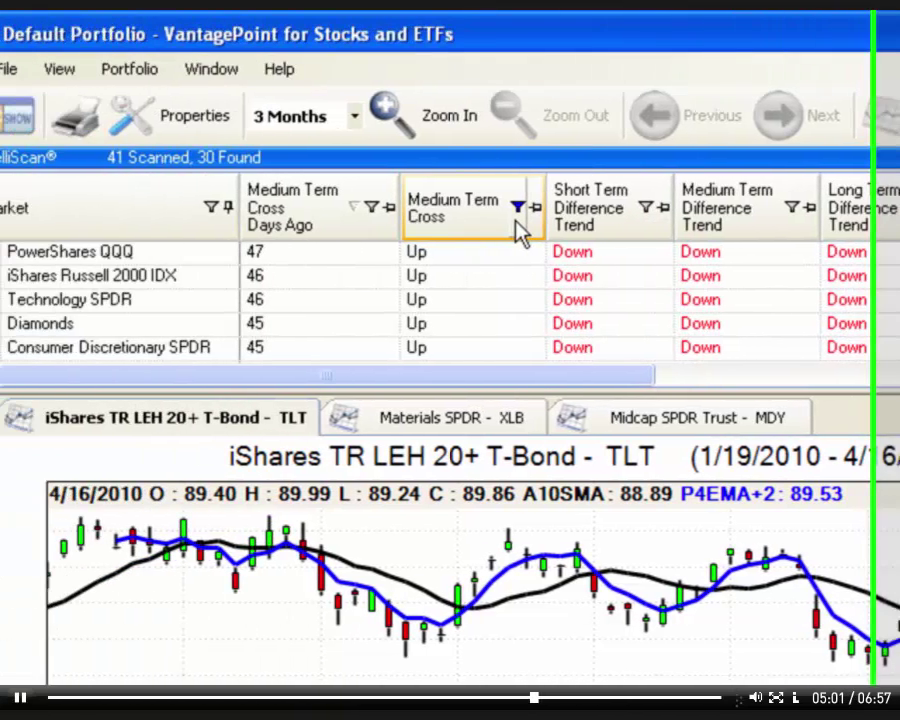
left_click(549, 208)
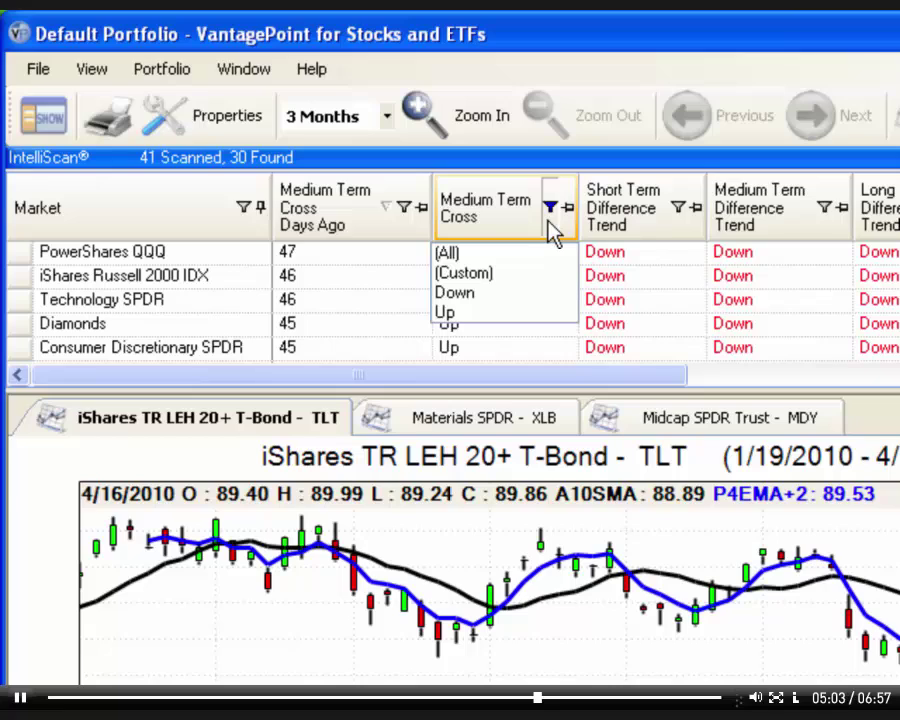